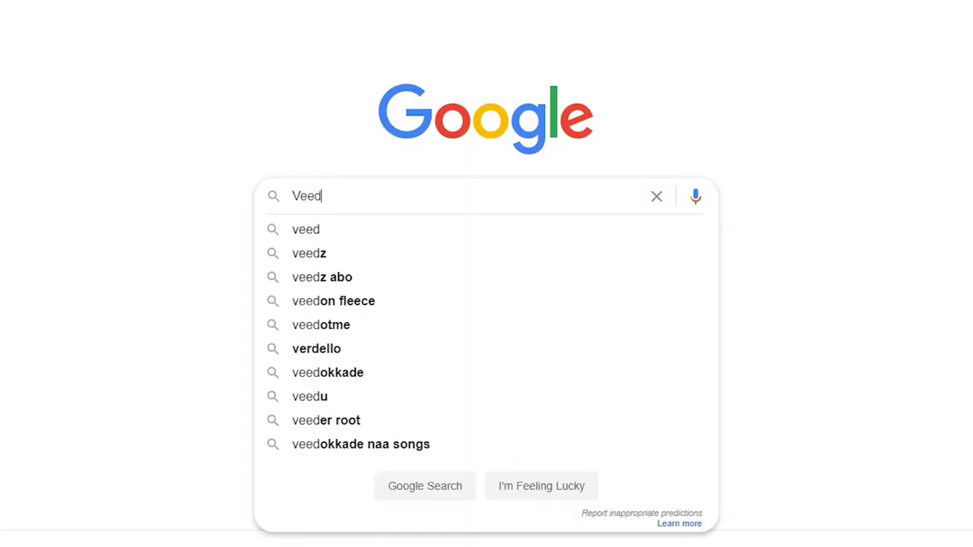
# - Search Google for VEED and go to its Workspace Projects page
pyautogui.press('Return')
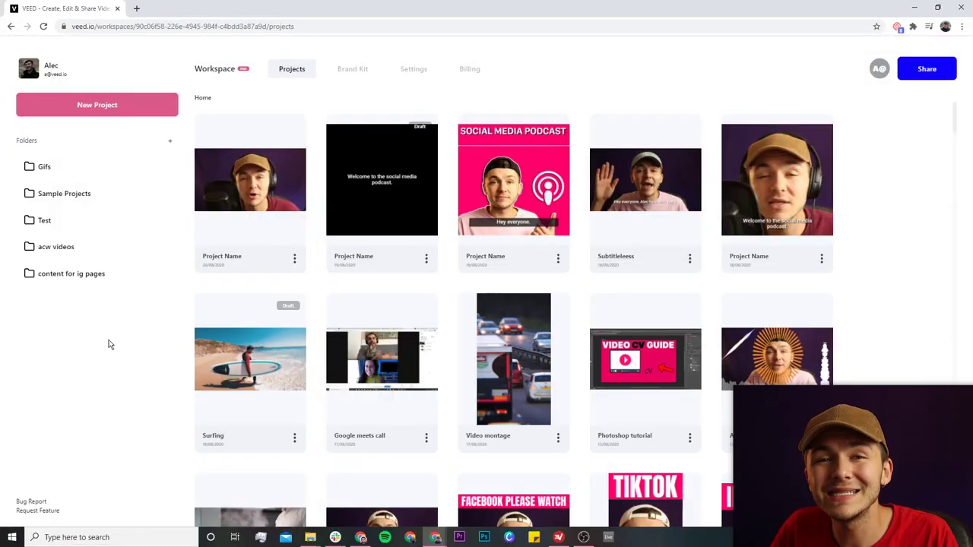
# - Create a new project by uploading Instagram Reels Clip.MOV
pyautogui.click(98, 105)
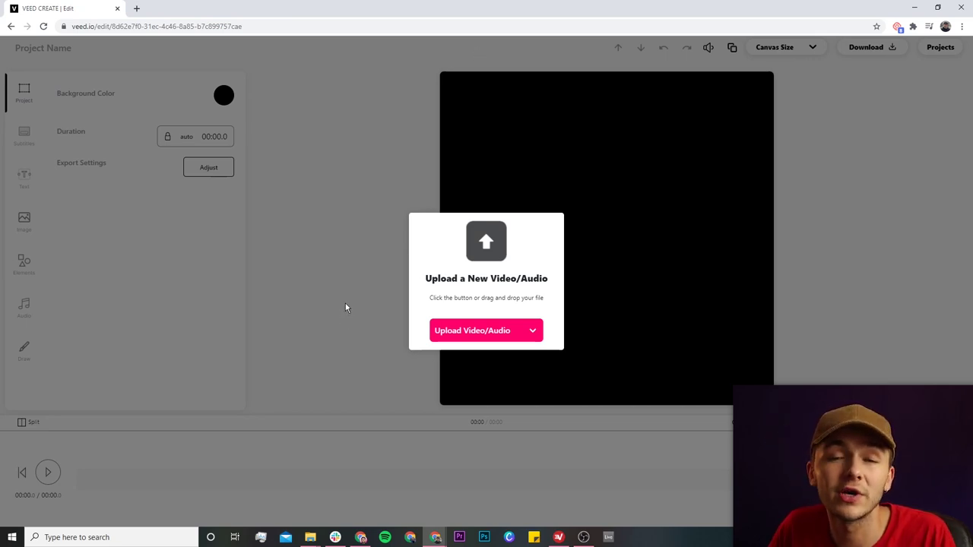
pyautogui.click(470, 337)
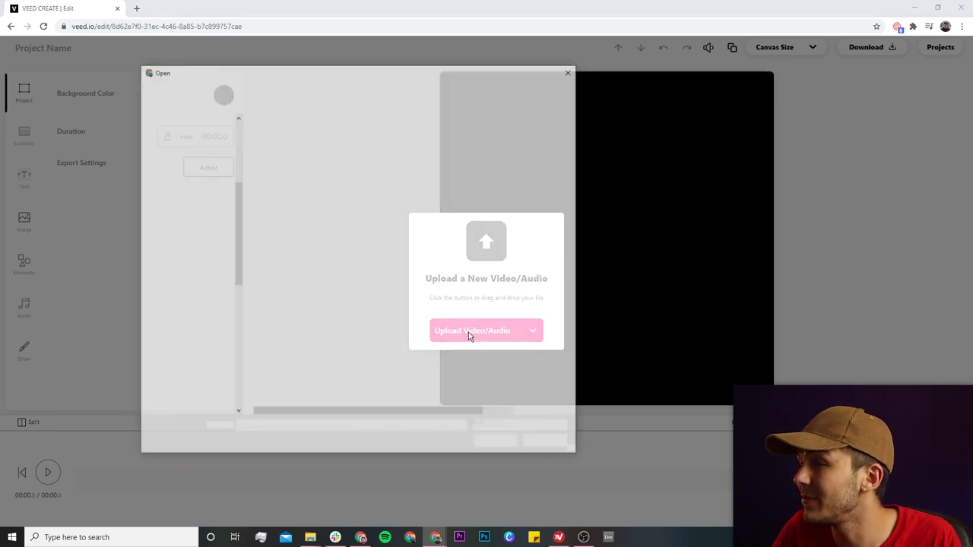
pyautogui.click(316, 294)
pyautogui.click(496, 444)
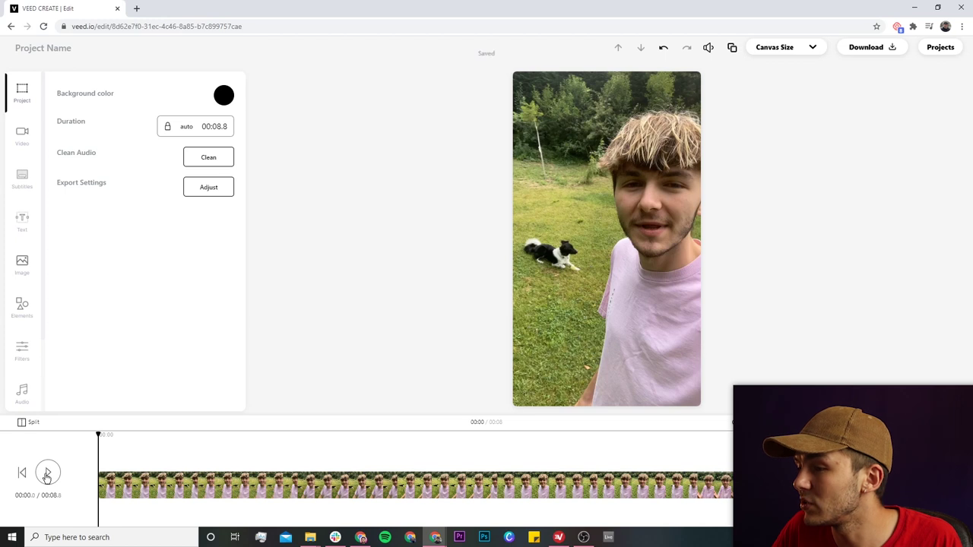
# - Preview the 8.8 s clip on the timeline and bring up the audio panel
pyautogui.click(48, 475)
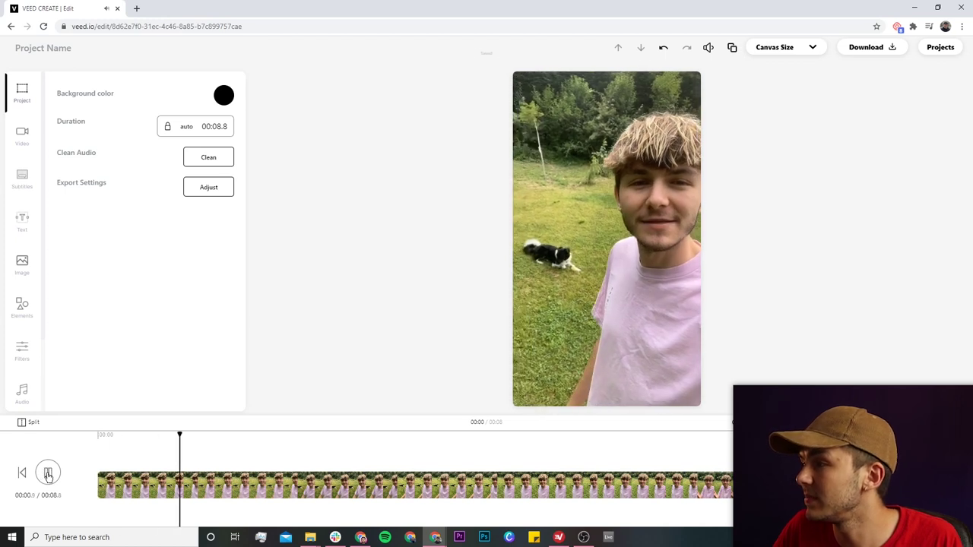
pyautogui.click(47, 474)
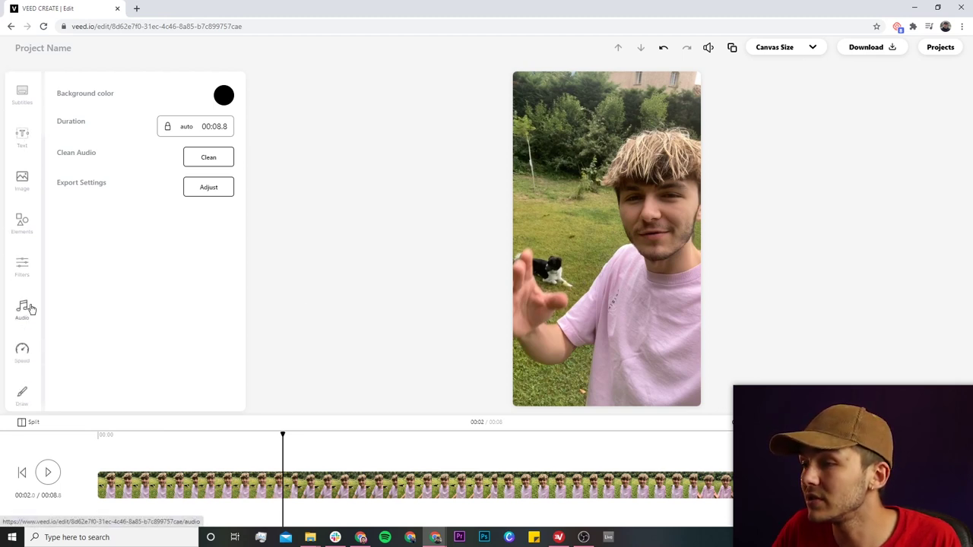
pyautogui.scroll(-1, 26, 308)
pyautogui.click(26, 307)
# - Upload The Rolling Stones – Sympathy For The Devil.mp3 as an audio track
pyautogui.click(146, 106)
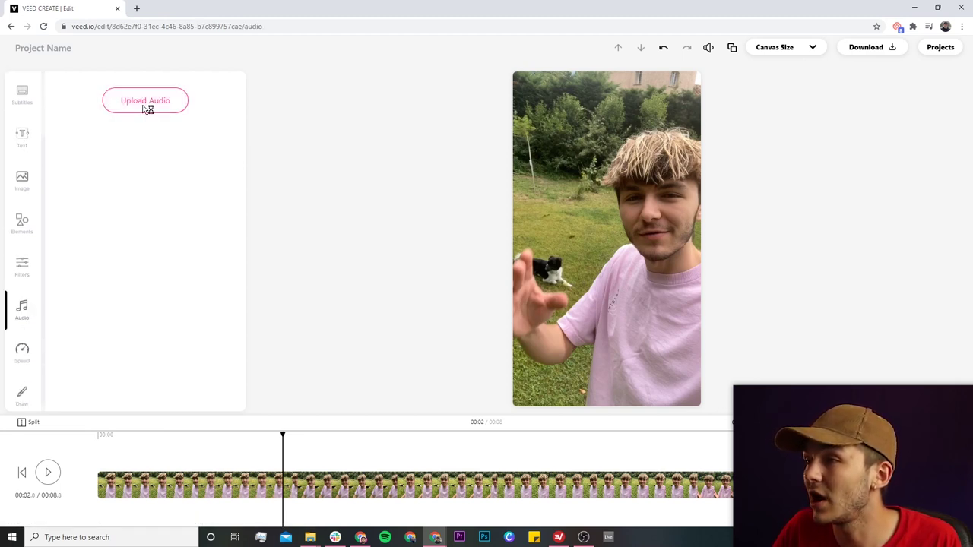
pyautogui.click(290, 283)
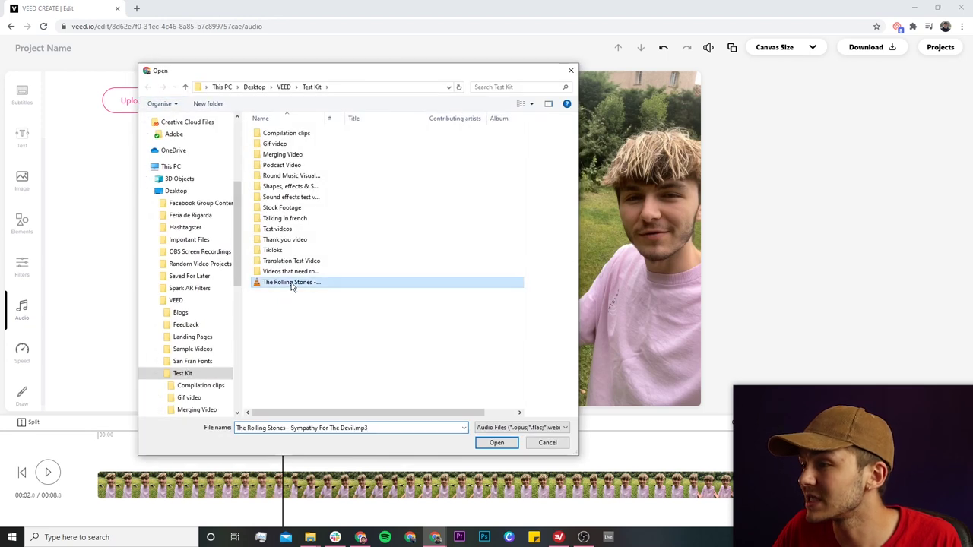
pyautogui.click(491, 443)
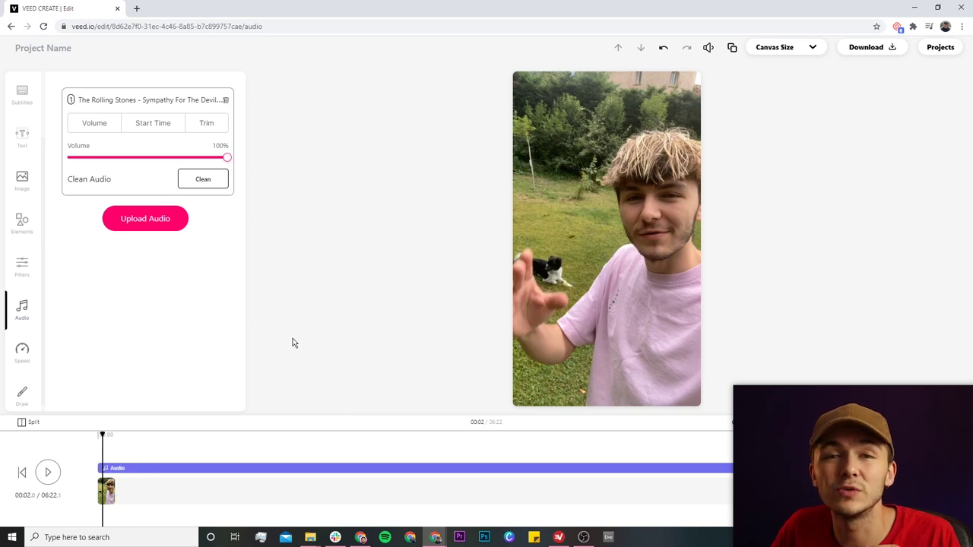
# - Trim the song's end to 41.72 s and replay the video from the start
pyautogui.click(203, 125)
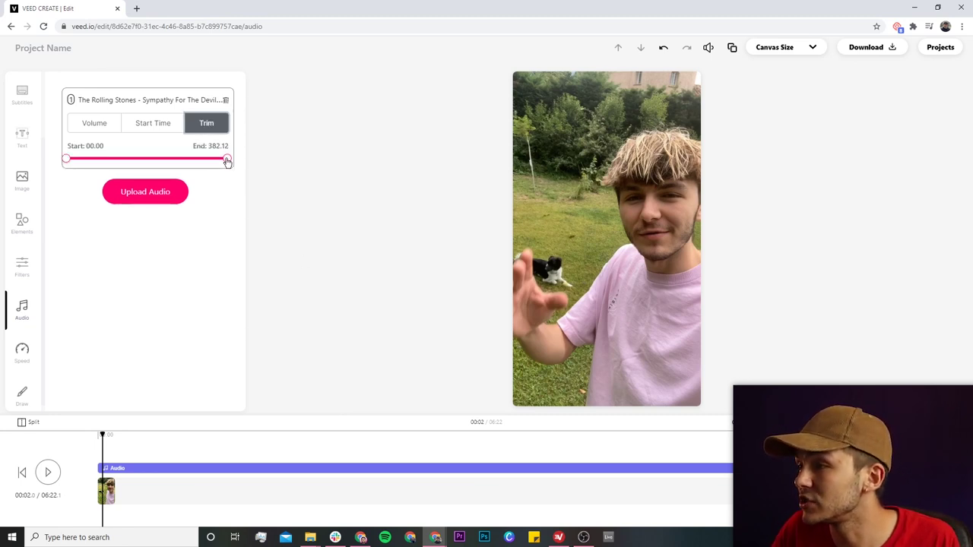
pyautogui.moveTo(227, 161); pyautogui.dragTo(98, 163)
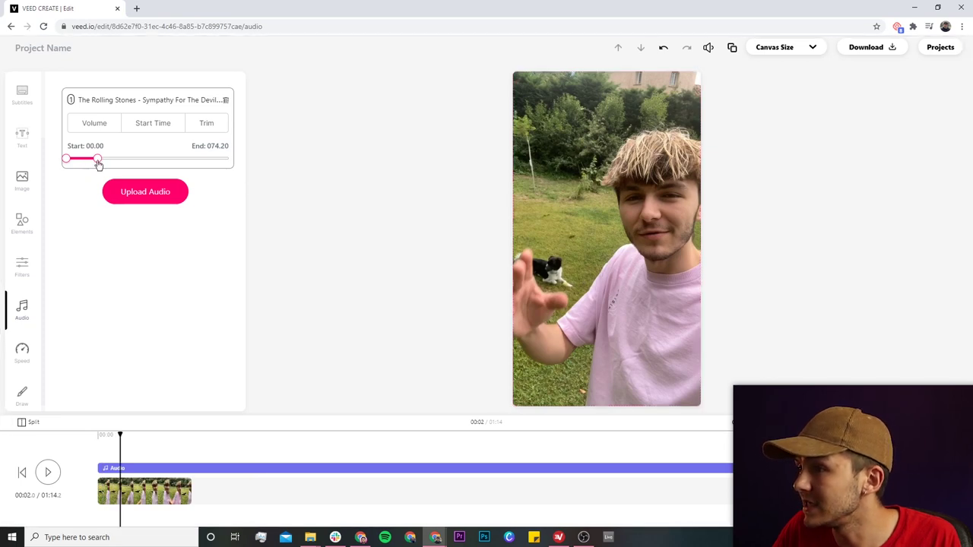
pyautogui.moveTo(96, 163); pyautogui.dragTo(85, 163)
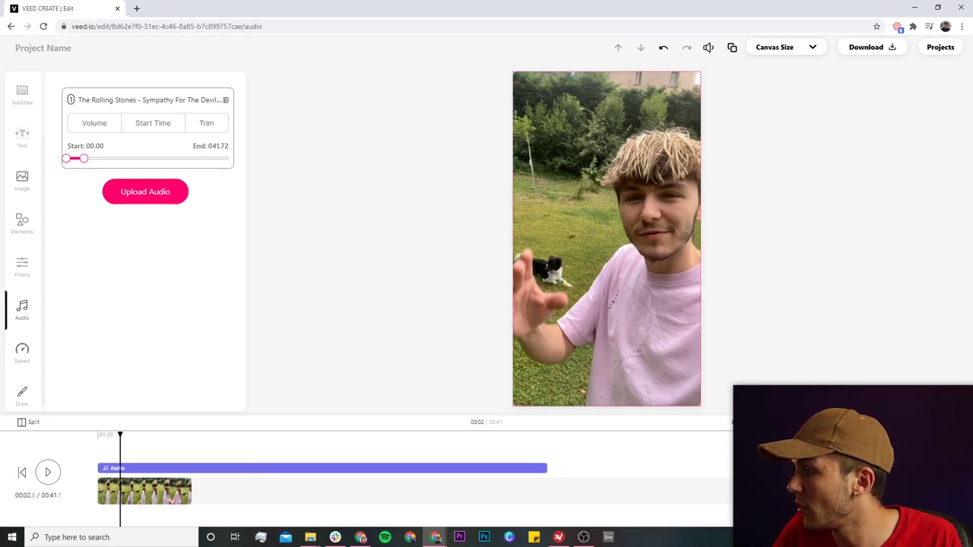
pyautogui.click(90, 440)
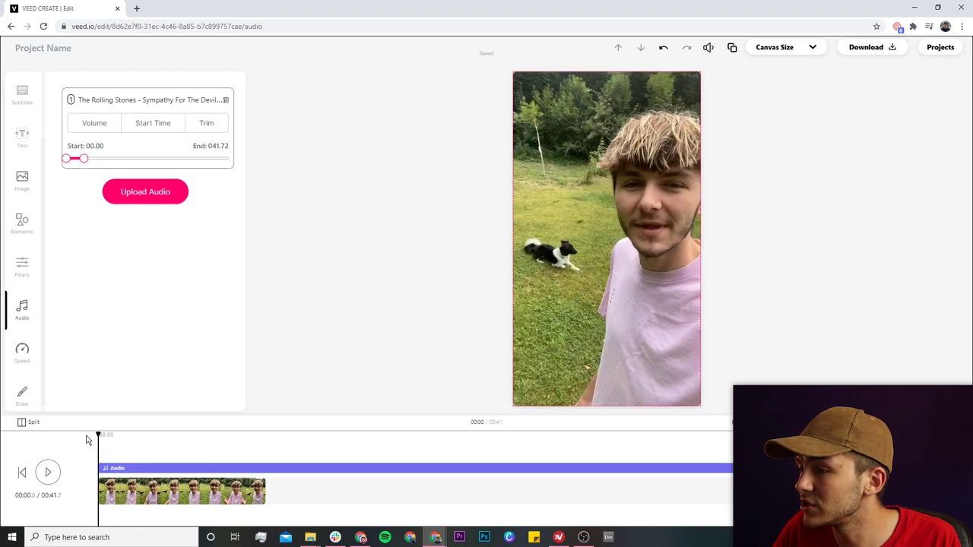
pyautogui.click(50, 474)
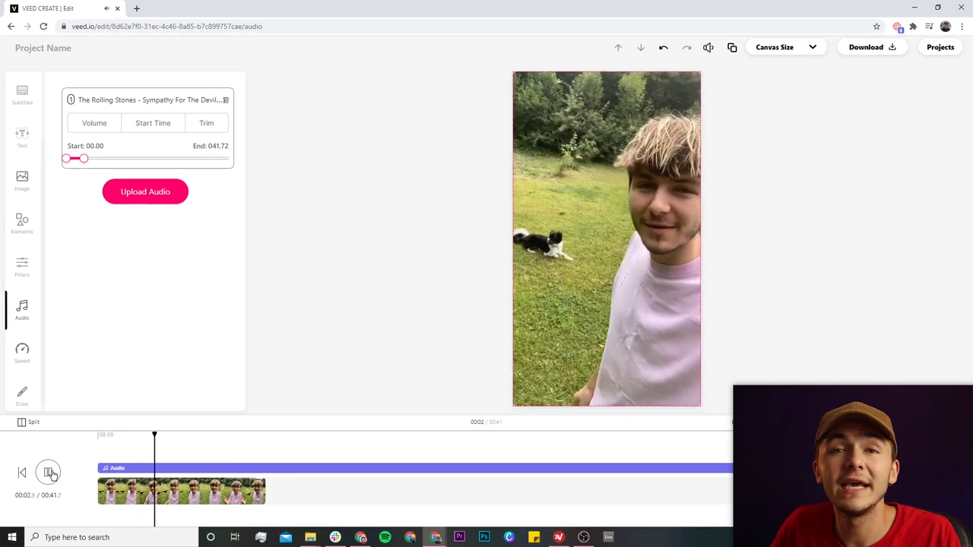
# - Move the song's trim window to the 231.77–240.19 s section
pyautogui.click(51, 474)
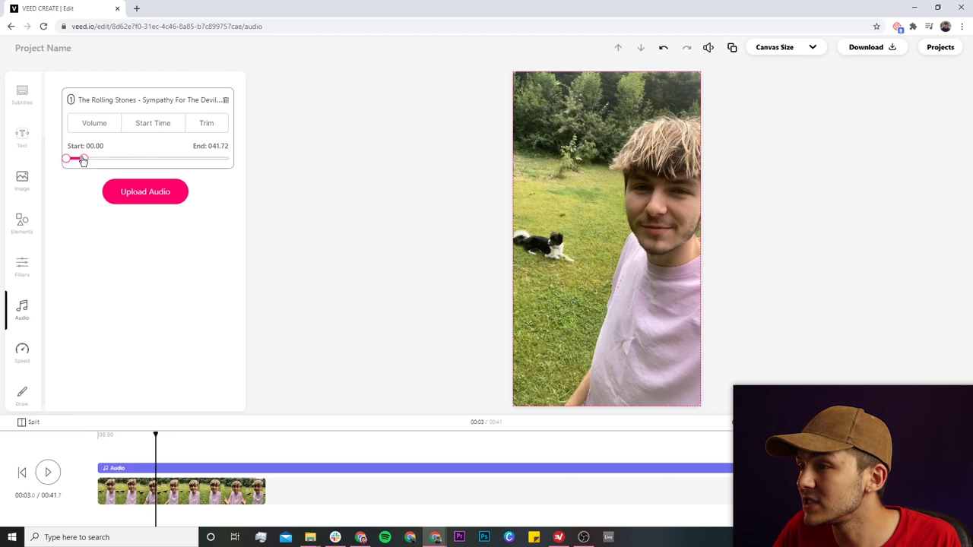
pyautogui.moveTo(83, 160); pyautogui.dragTo(168, 158)
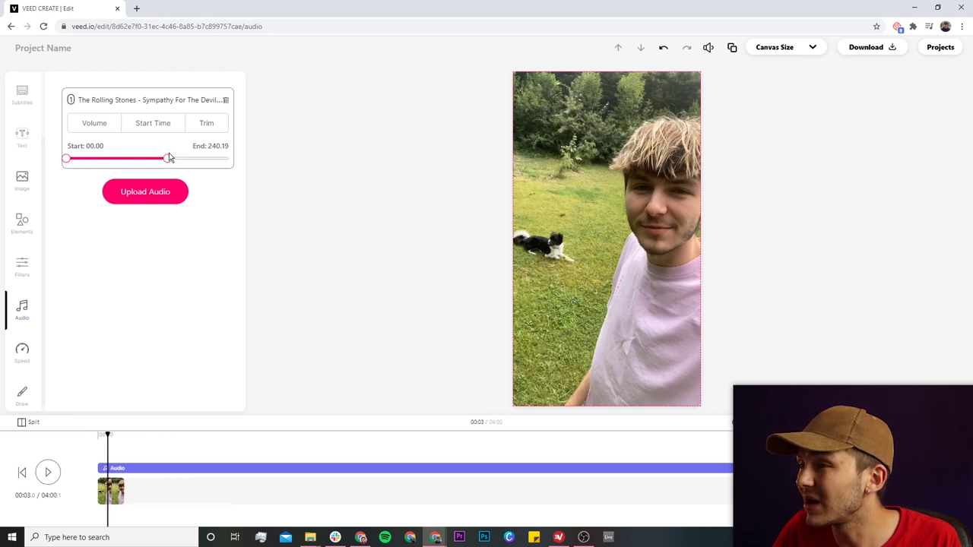
pyautogui.moveTo(66, 160); pyautogui.dragTo(158, 165)
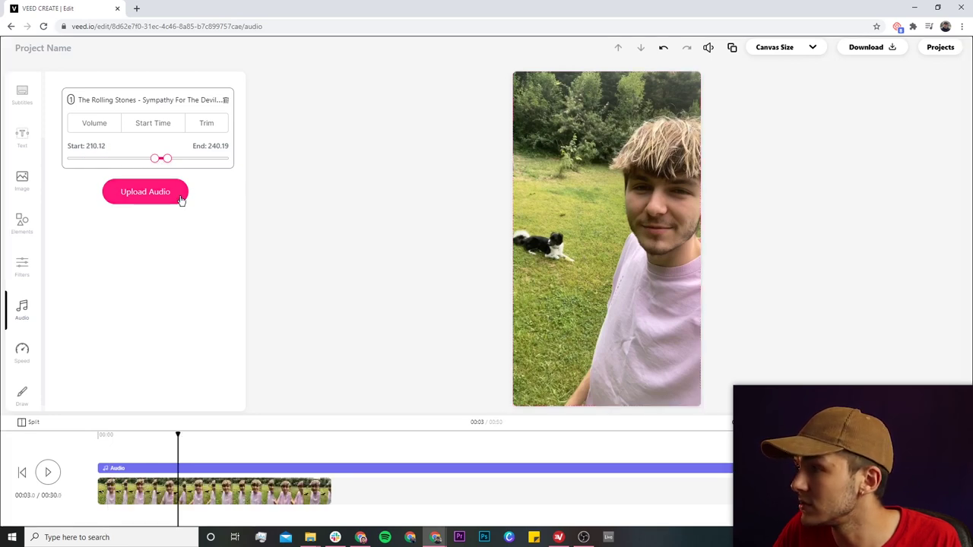
pyautogui.moveTo(158, 165); pyautogui.dragTo(166, 166)
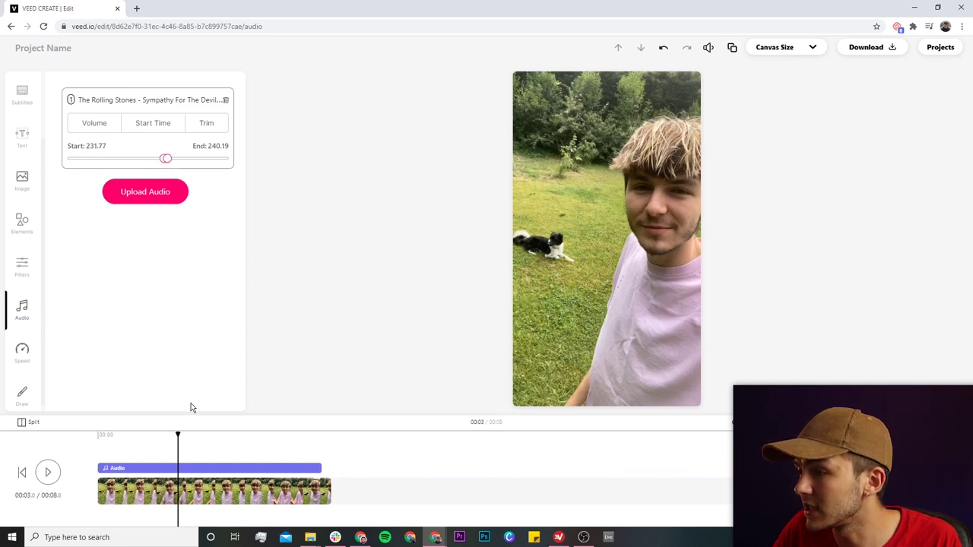
# - Replay the 8.8 s clip from the start with the new music section
pyautogui.moveTo(131, 435); pyautogui.dragTo(97, 438)
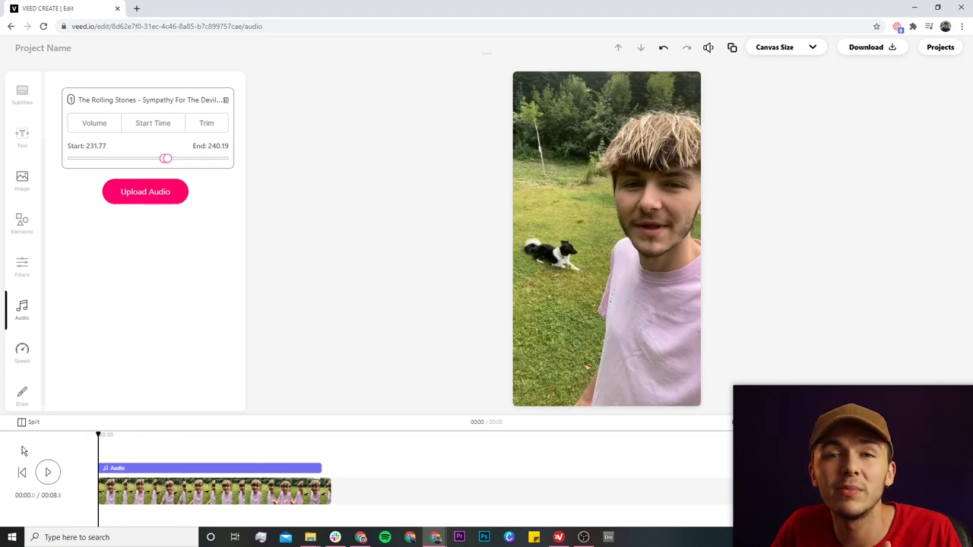
pyautogui.click(47, 473)
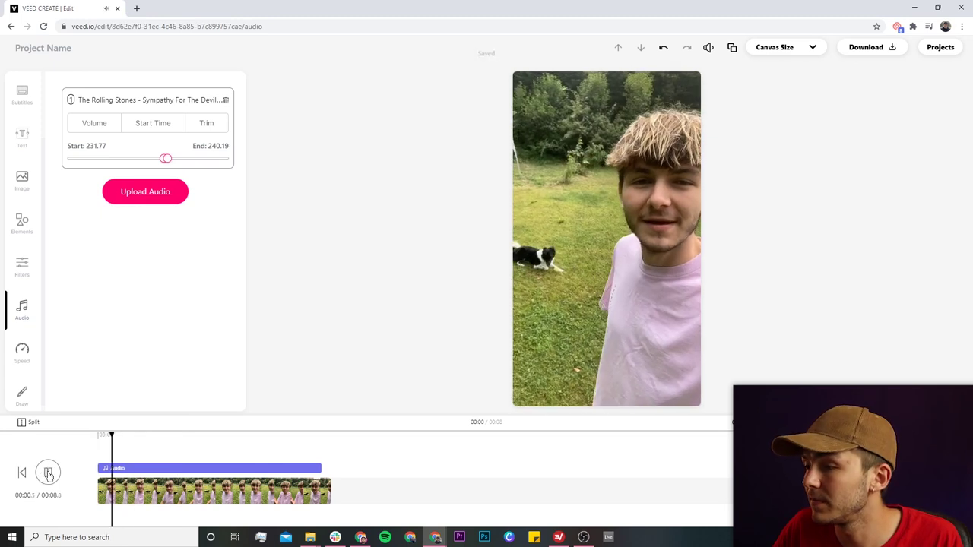
pyautogui.click(47, 472)
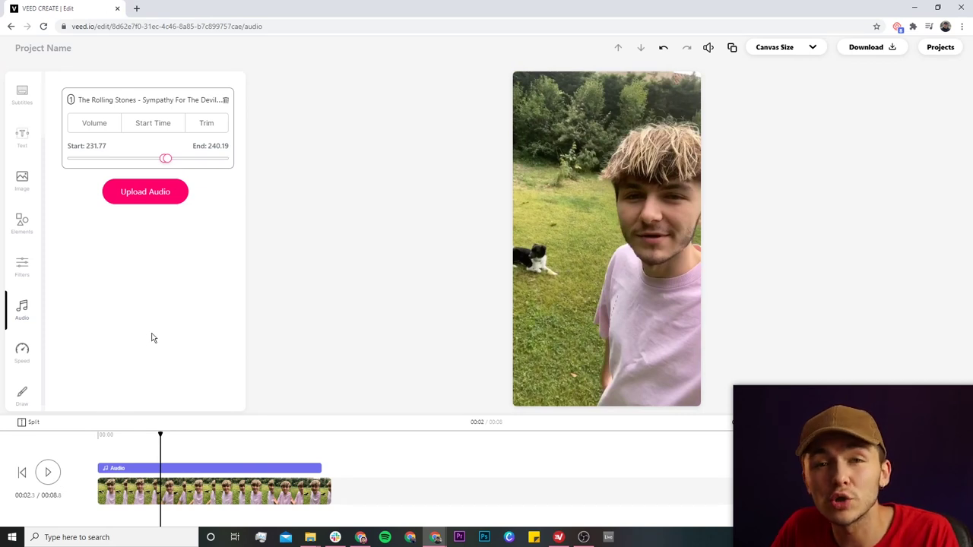
pyautogui.click(97, 127)
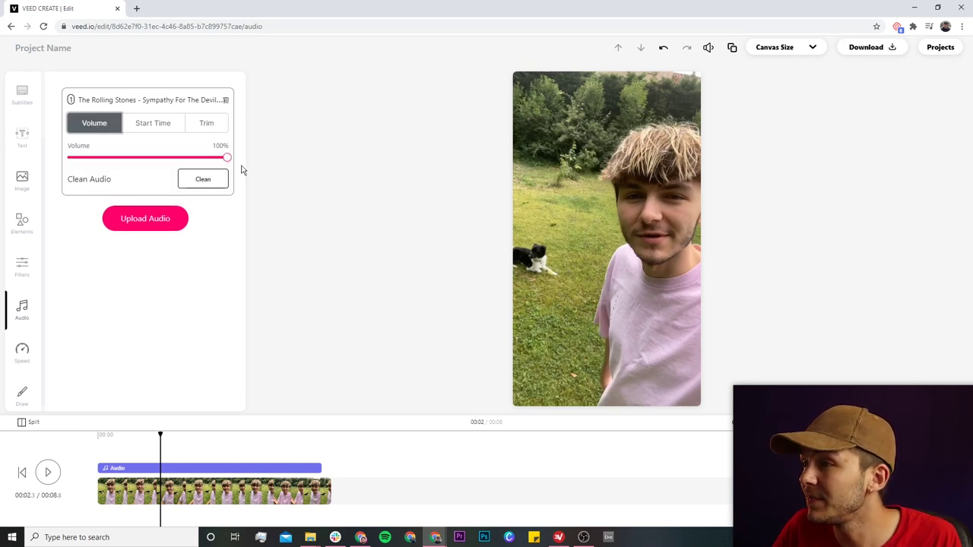
# - Drop the song's volume to 10% and preview the video from the start
pyautogui.moveTo(230, 161); pyautogui.dragTo(86, 165)
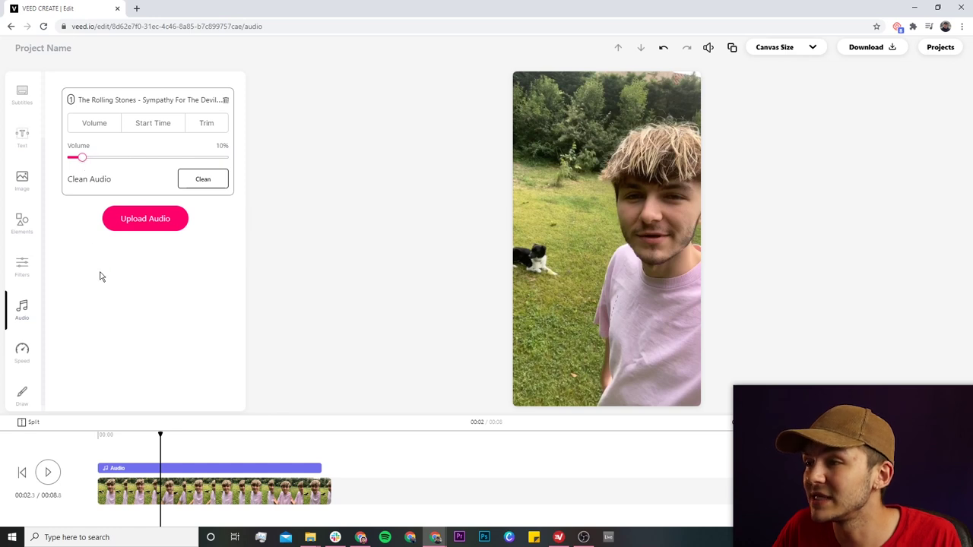
pyautogui.click(97, 445)
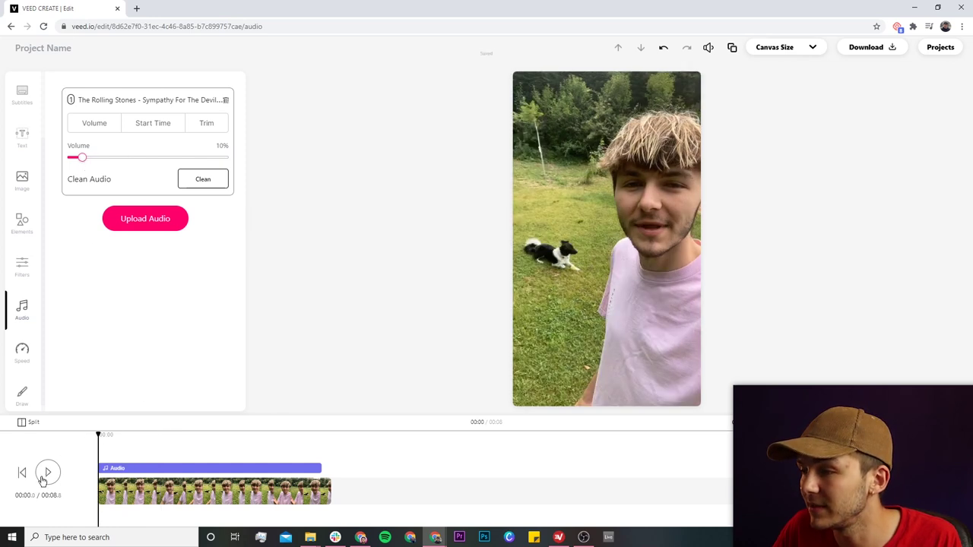
pyautogui.click(47, 473)
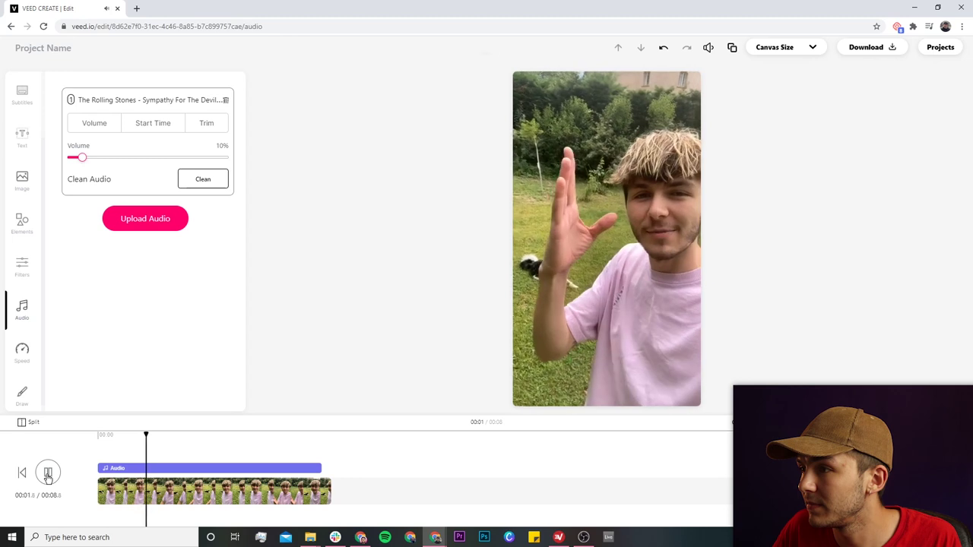
pyautogui.click(48, 473)
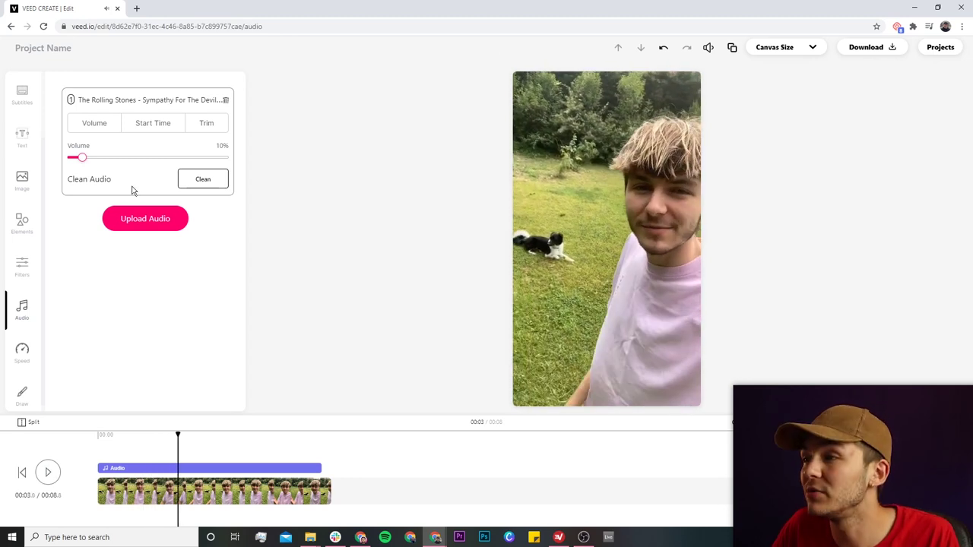
# - Raise the Sympathy For The Devil volume to 24%
pyautogui.moveTo(85, 161); pyautogui.dragTo(107, 164)
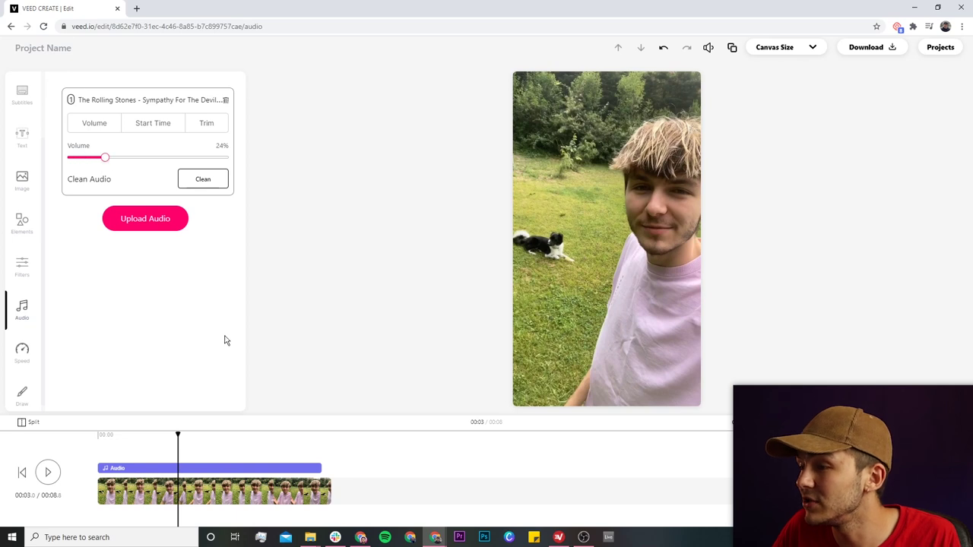
pyautogui.click(146, 128)
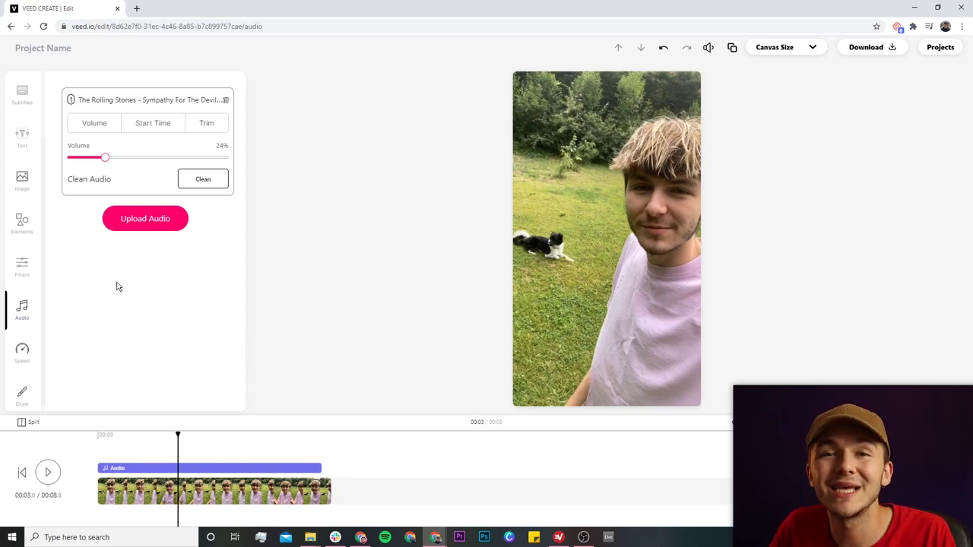
pyautogui.scroll(3, 23, 228)
pyautogui.scroll(-2, 31, 213)
pyautogui.scroll(2, 30, 217)
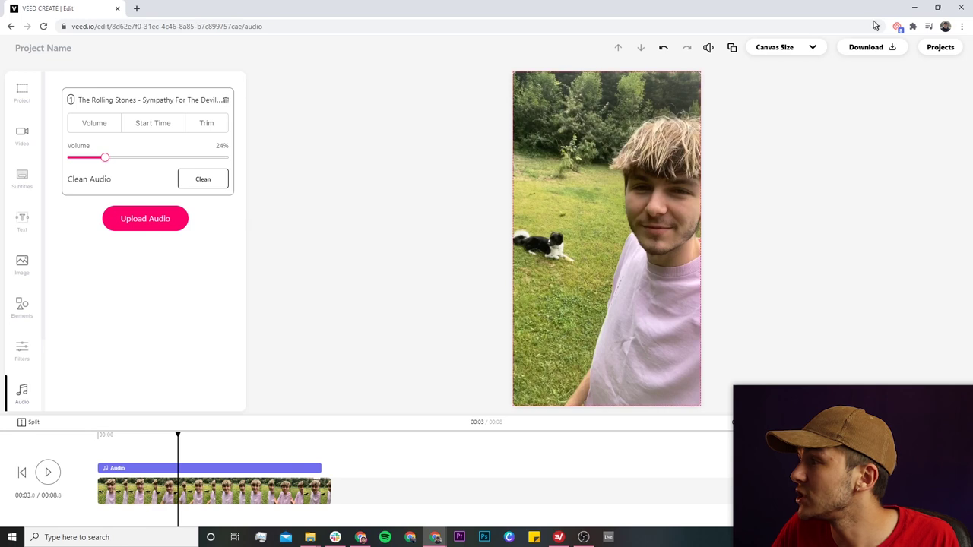
# - Download the edited video, starting its HD render
pyautogui.click(876, 49)
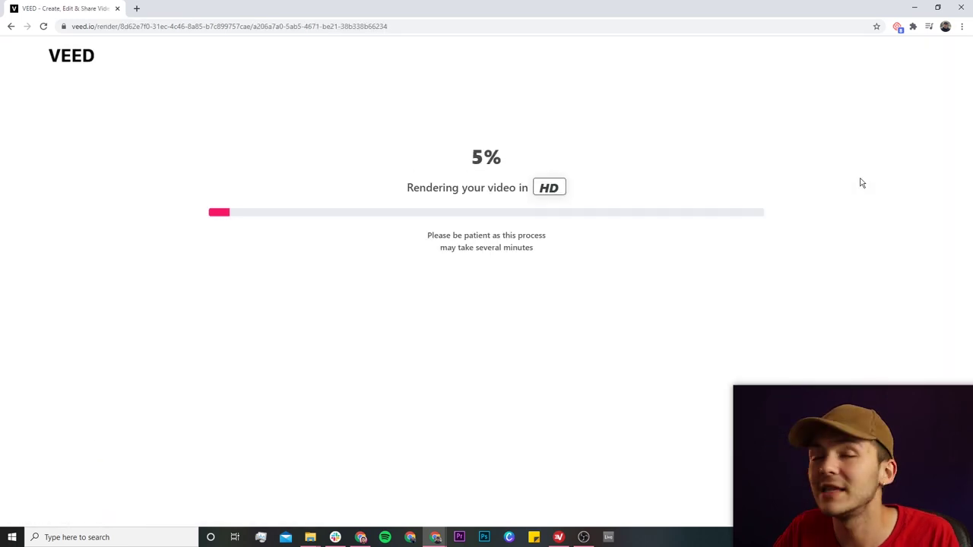